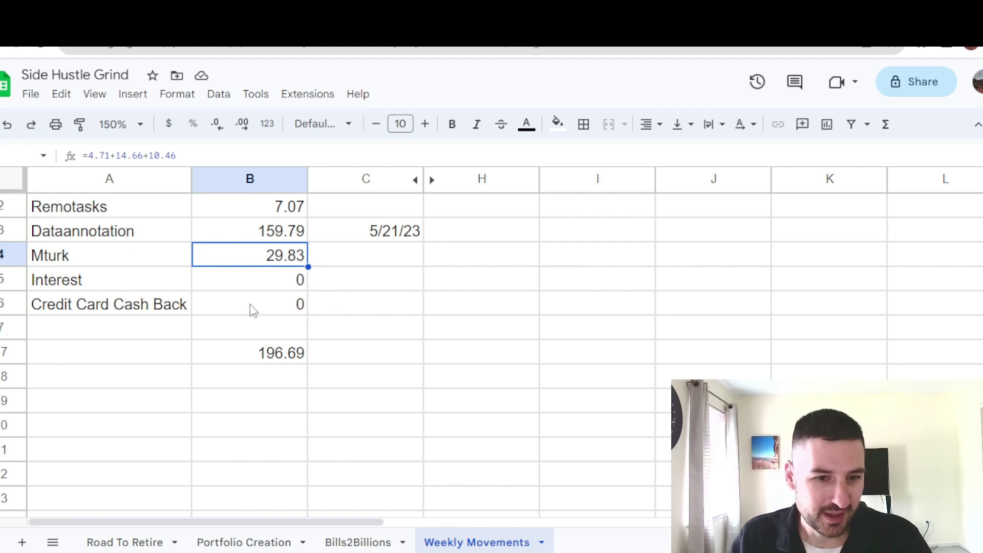
- Inspect the Dataannotation entries and the formula behind the Mturk amount
left_click(145, 234)
key("Right")
key("Left")
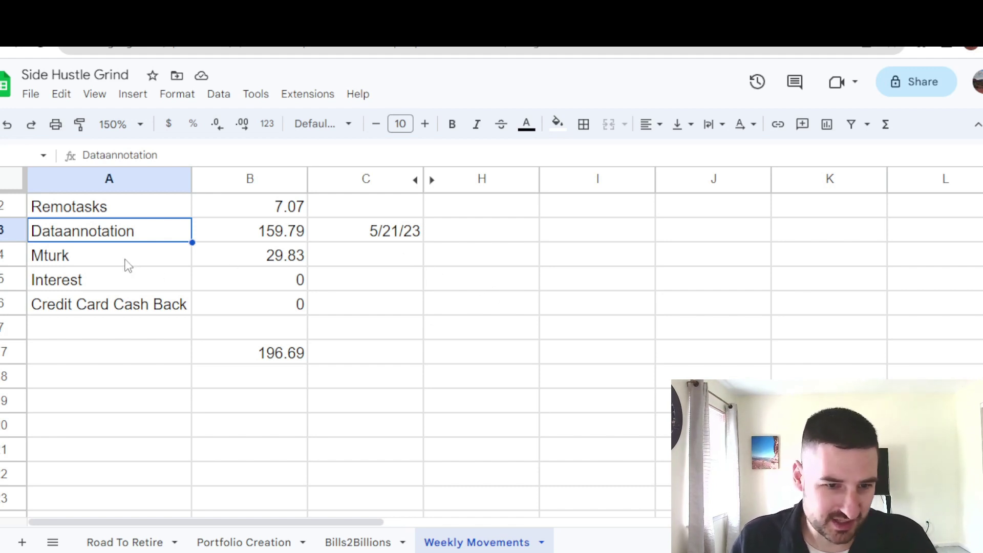
left_click(270, 264)
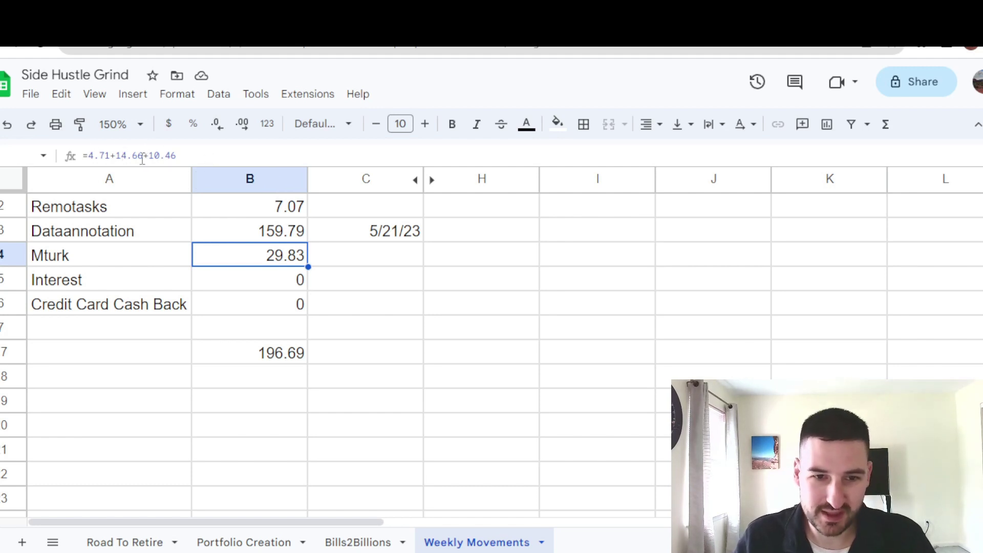
left_click(398, 267)
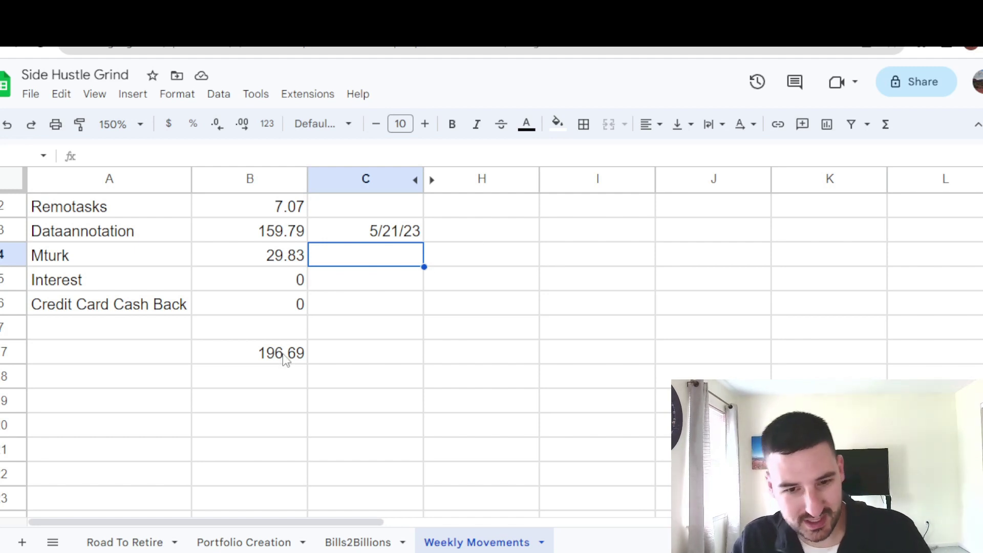
- Highlight the income amounts above the total, then check the formula behind 196.69
left_click_drag(286, 354, 286, 194)
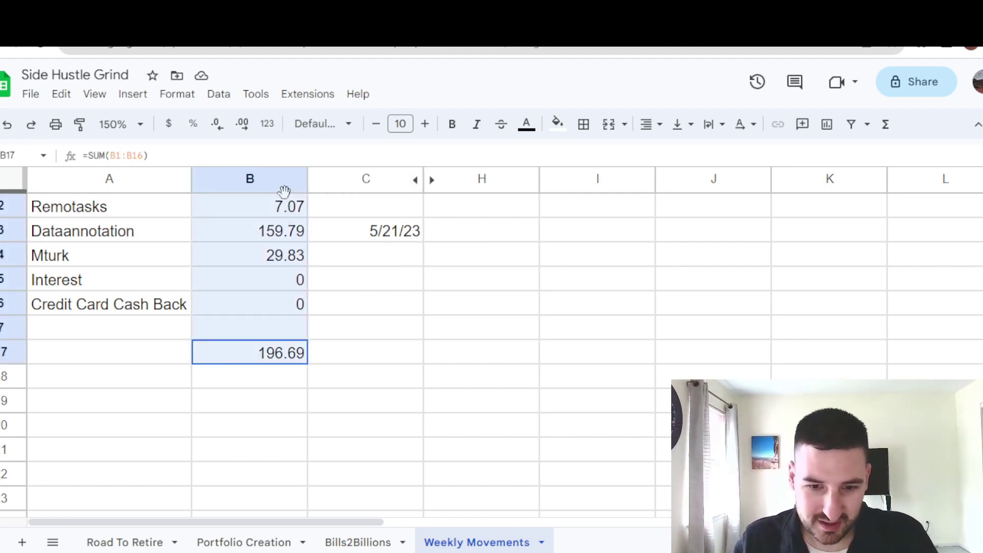
left_click(353, 309)
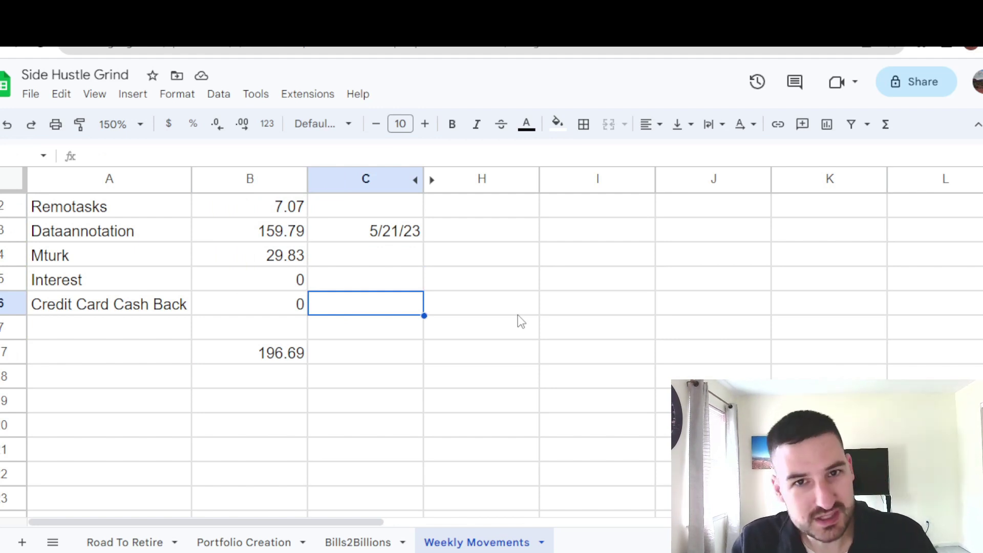
left_click(268, 359)
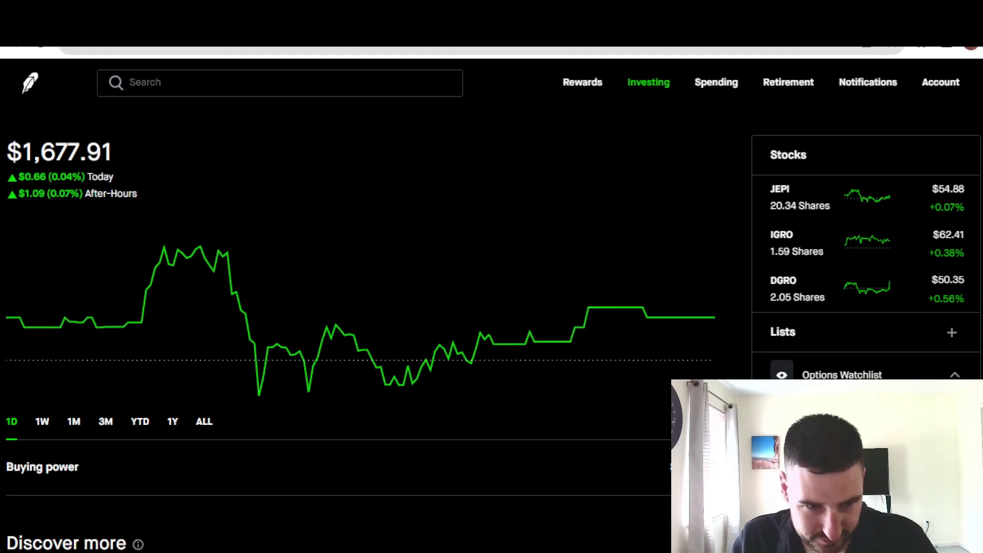
mouse_move(711, 331)
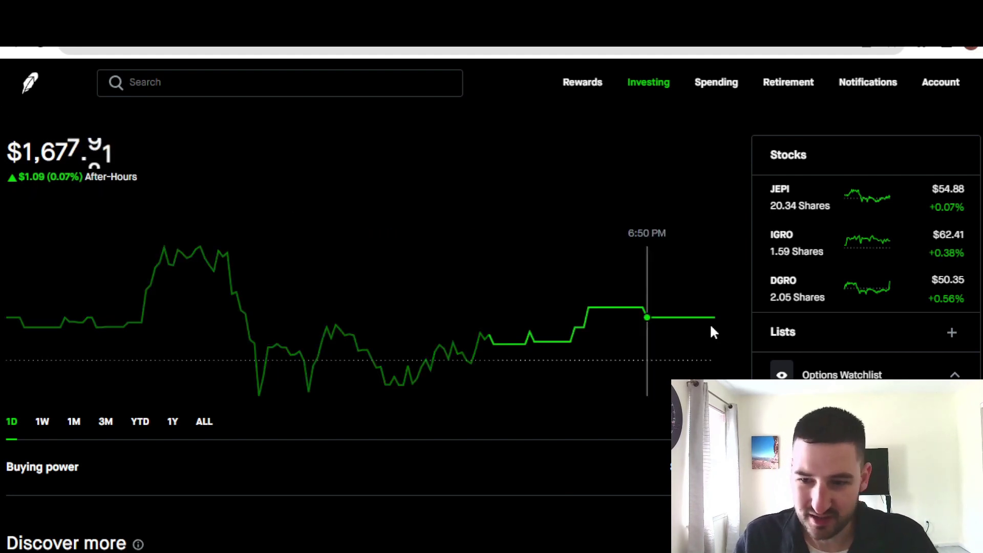
- Scroll the Robinhood portfolio down to Buying power and back up to the holdings
scroll(717, 327, "down", 3)
scroll(727, 327, "down", 3)
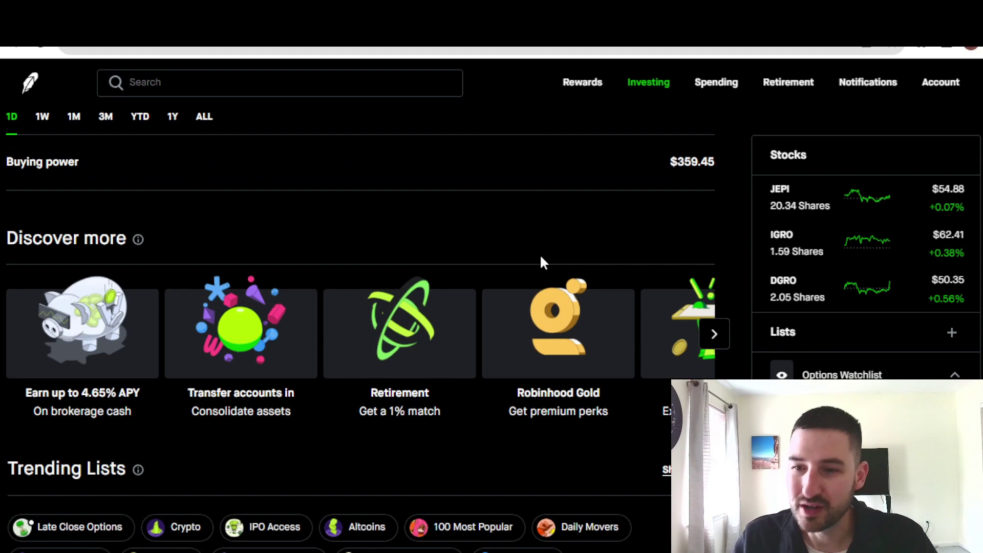
scroll(567, 305, "up", 2)
scroll(568, 305, "up", 4)
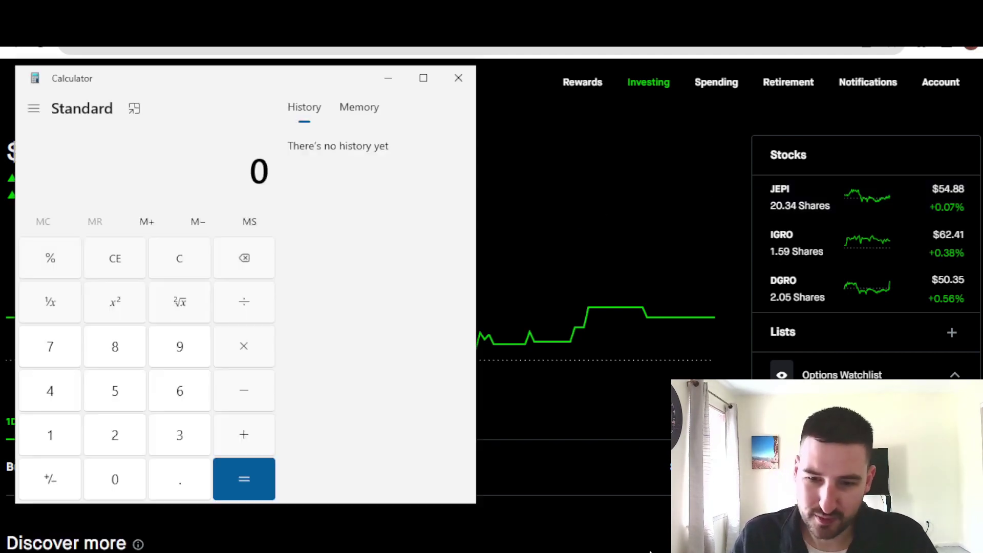
- Centre the Calculator and compute the 20.34 JEPI shares × 0.3 = 6.102
left_click_drag(302, 77, 545, 77)
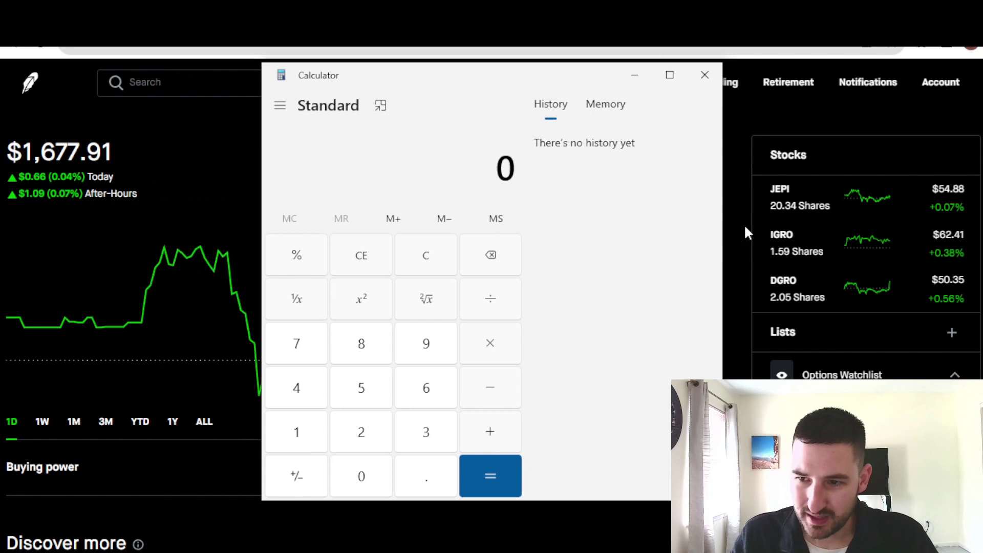
type("2")
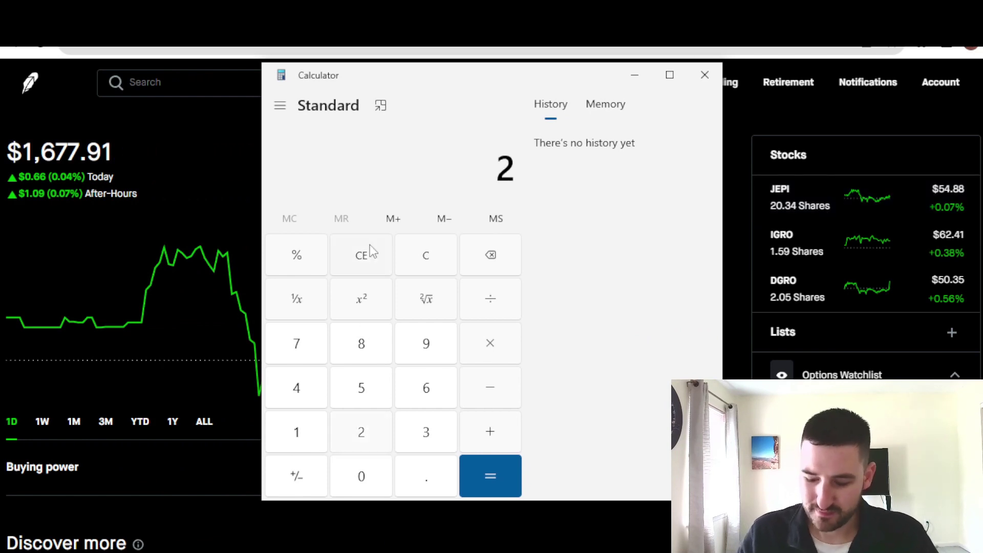
type("0.34")
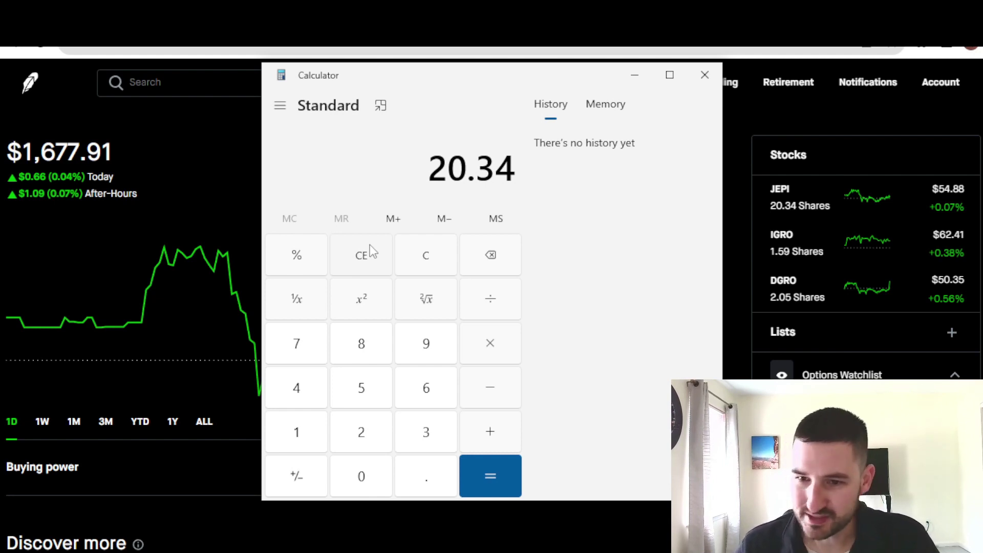
type("*.")
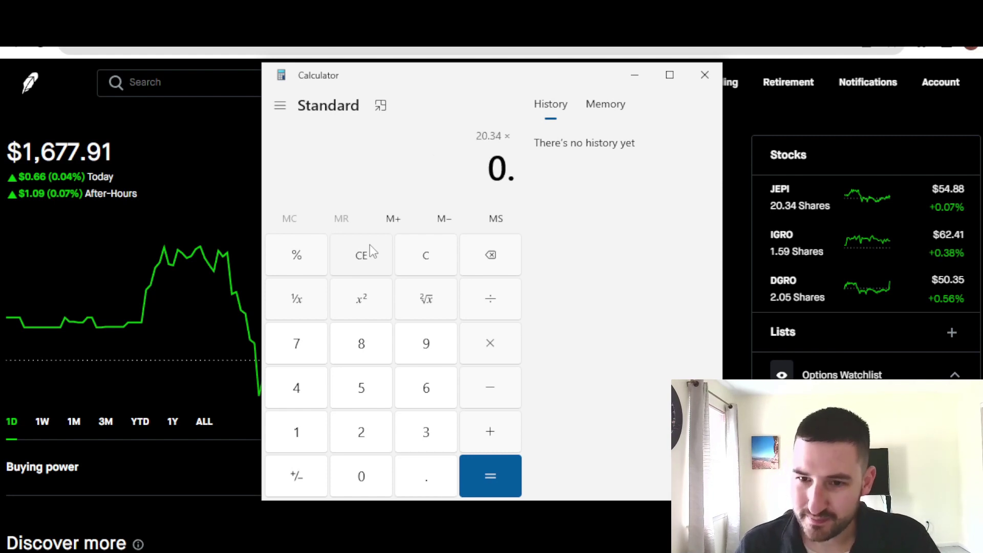
type("3")
key("Return")
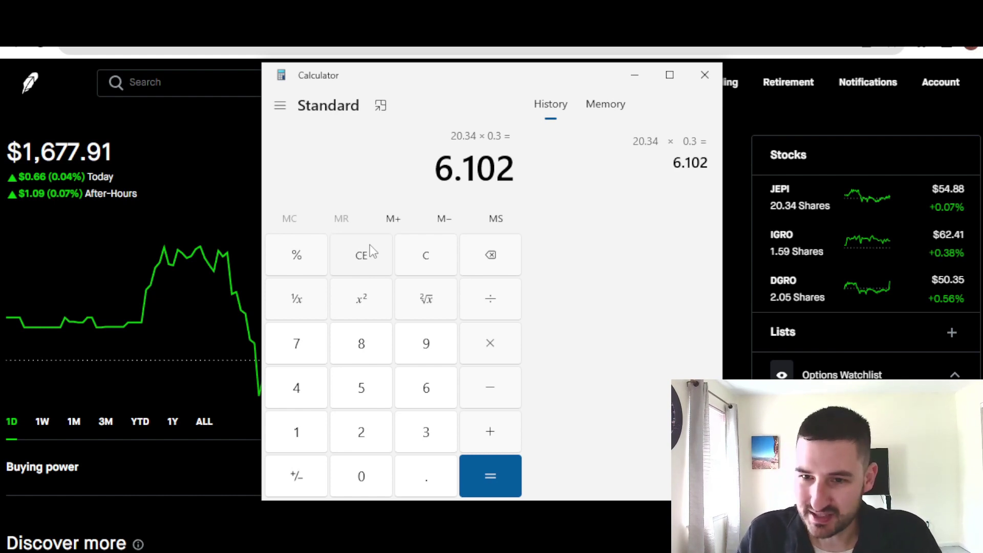
- Move the Calculator aside, clear it, and compute 350 ÷ 55
left_click_drag(571, 77, 327, 75)
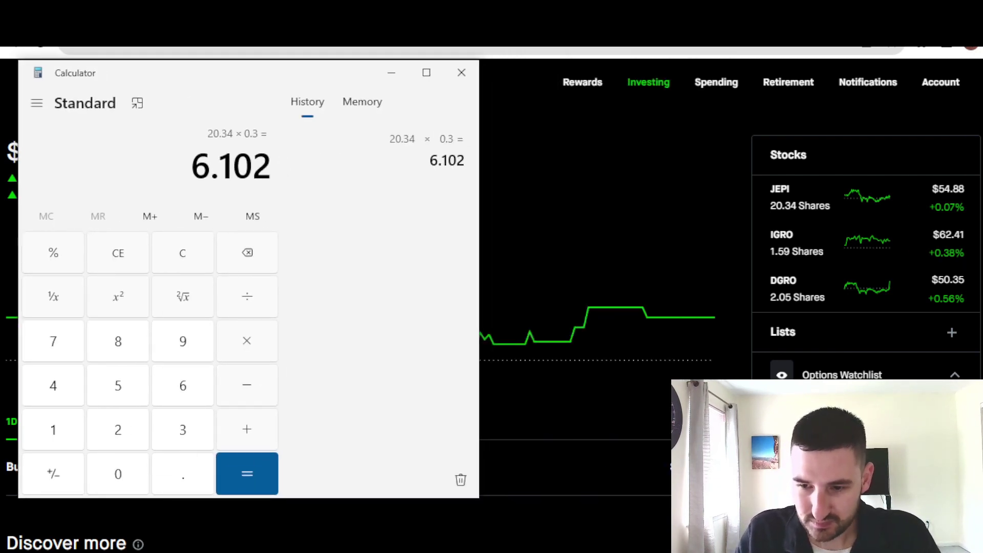
left_click(110, 258)
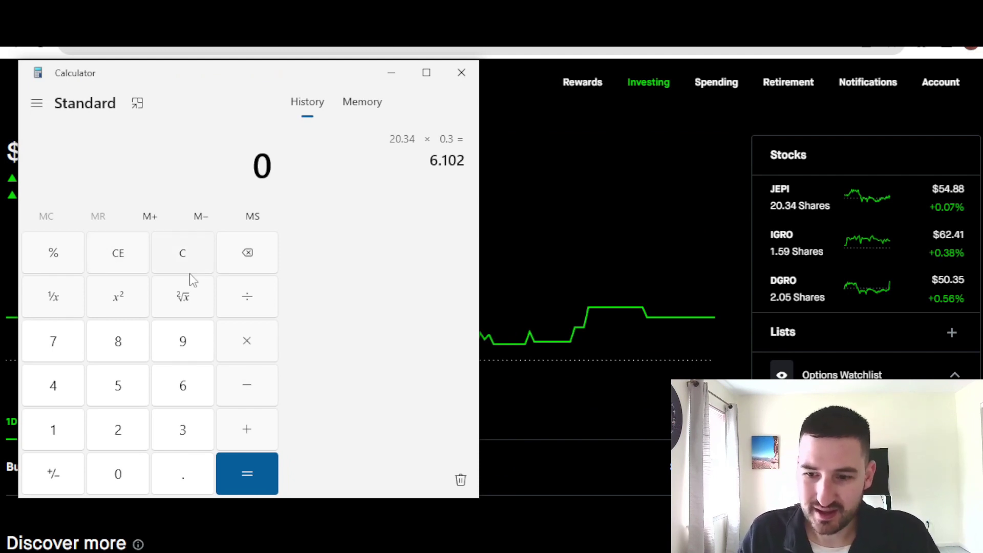
type("350")
key("slash")
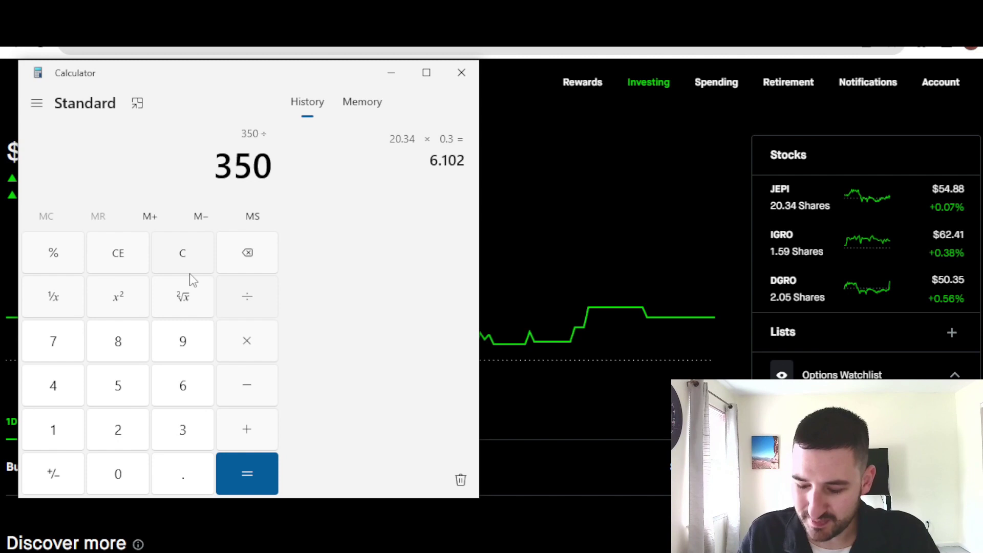
type("55")
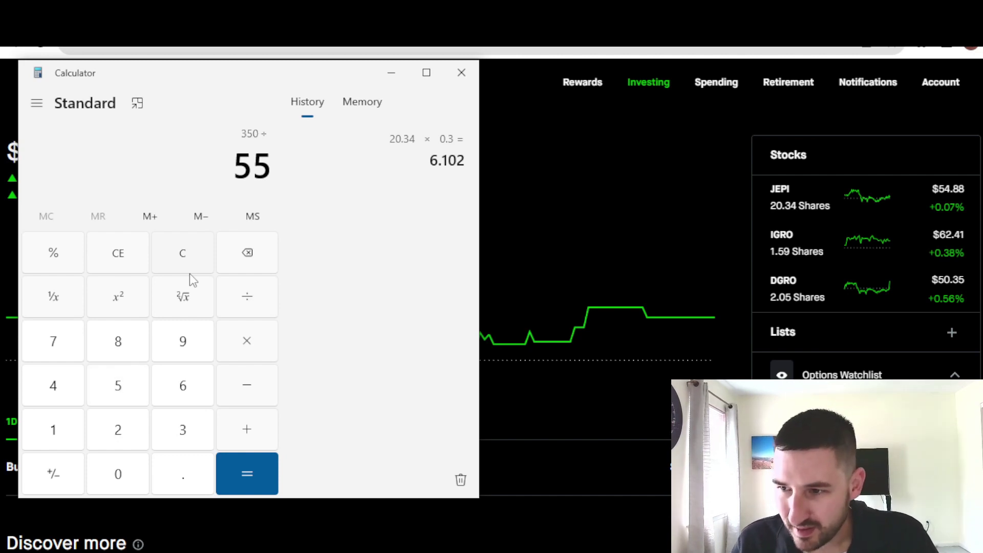
key("Return")
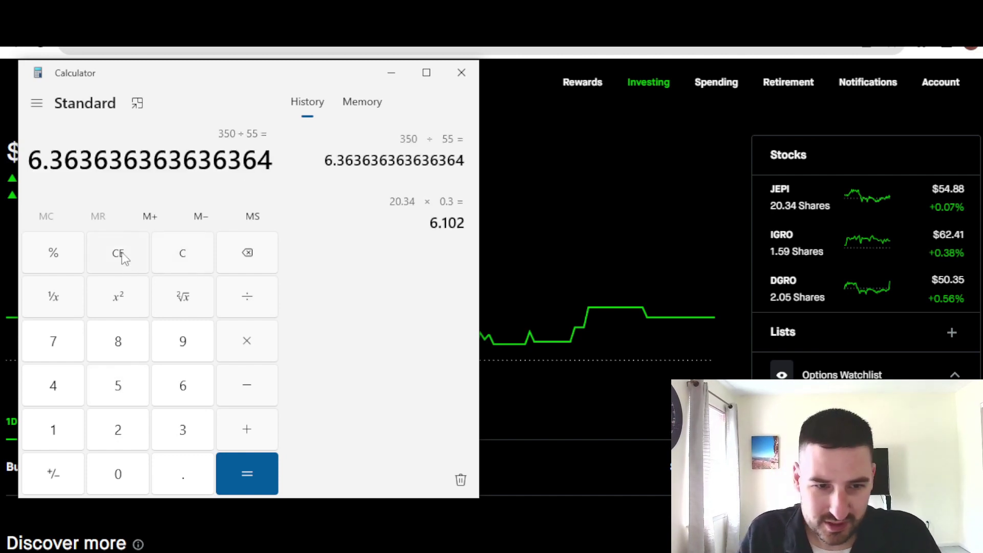
- Multiply the rounded 6.36 by 0.3 for 1.908, then close the Calculator
left_click(123, 259)
type("6.36")
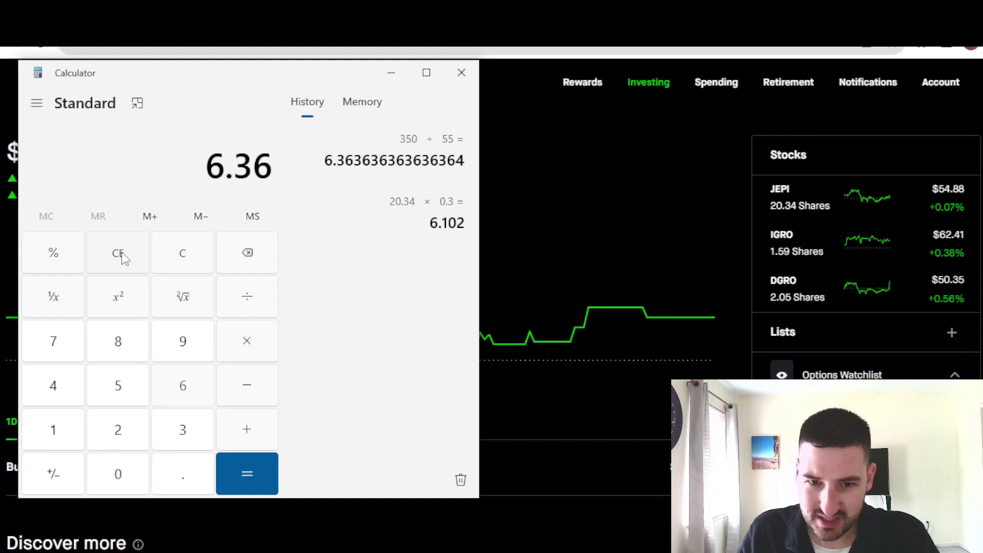
key("asterisk")
type("0.3")
key("Return")
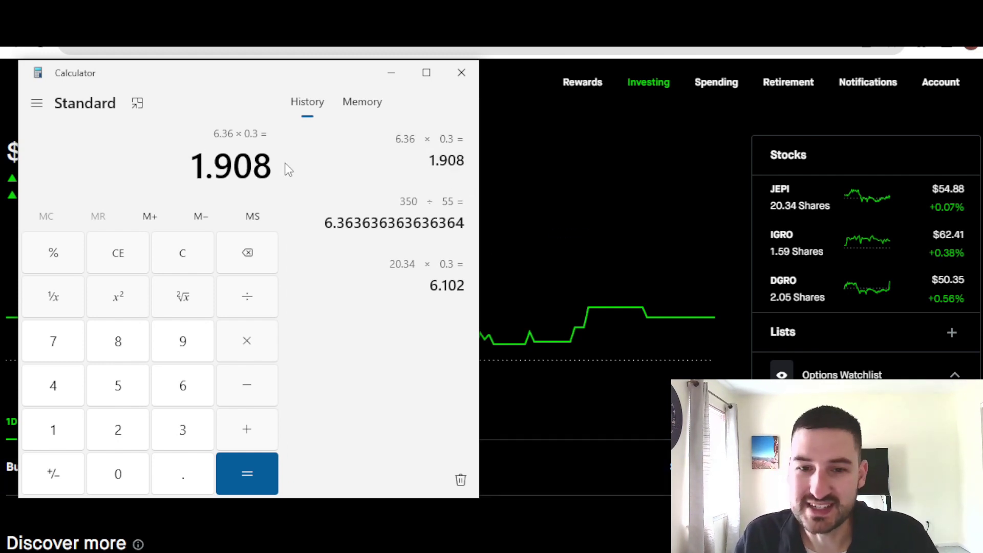
left_click(123, 262)
left_click(461, 73)
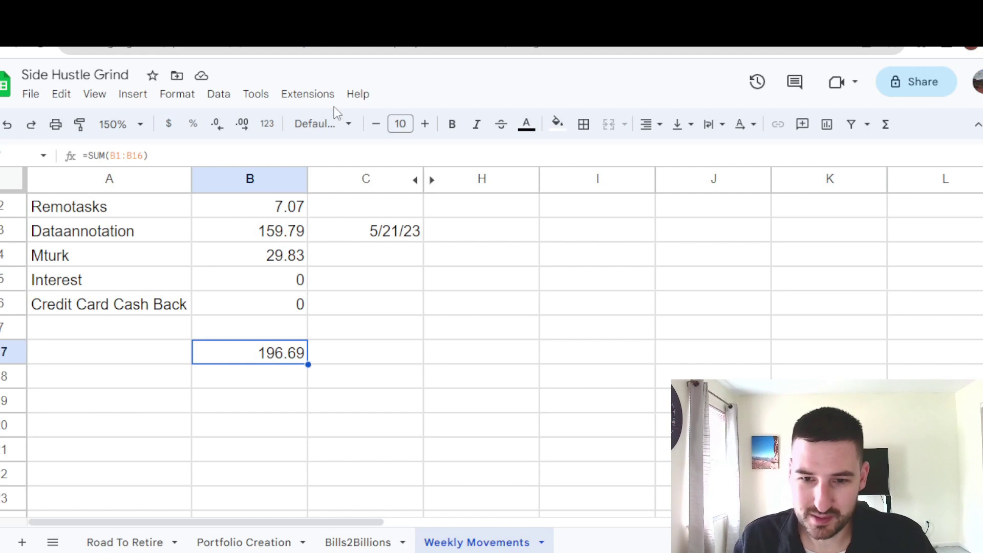
- On Bills2Billions, check the Car Insurance amount and the =SUM(C2:C4) 141.73 total
left_click(358, 542)
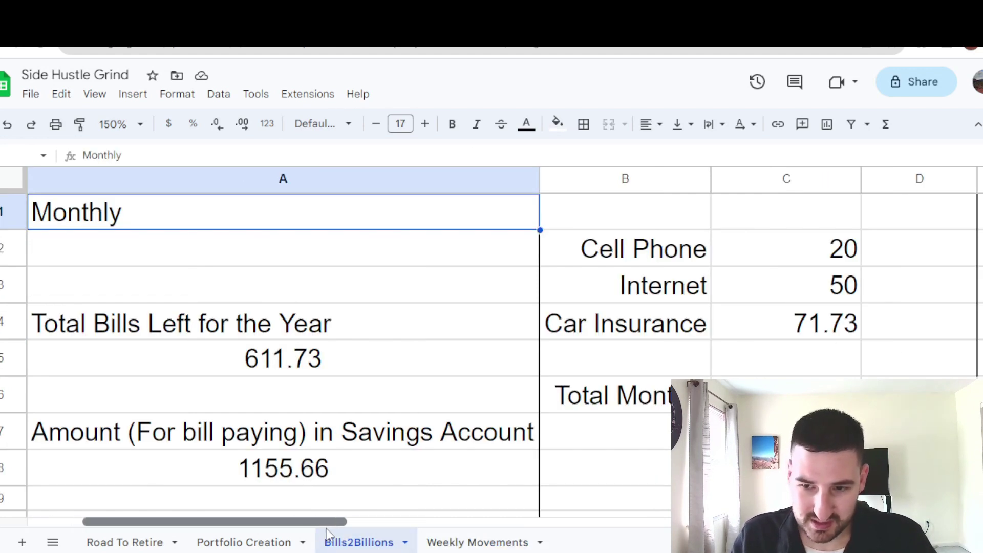
mouse_move(261, 523)
left_mouse_down()
mouse_move(473, 522)
mouse_move(465, 527)
left_mouse_up()
left_click(461, 540)
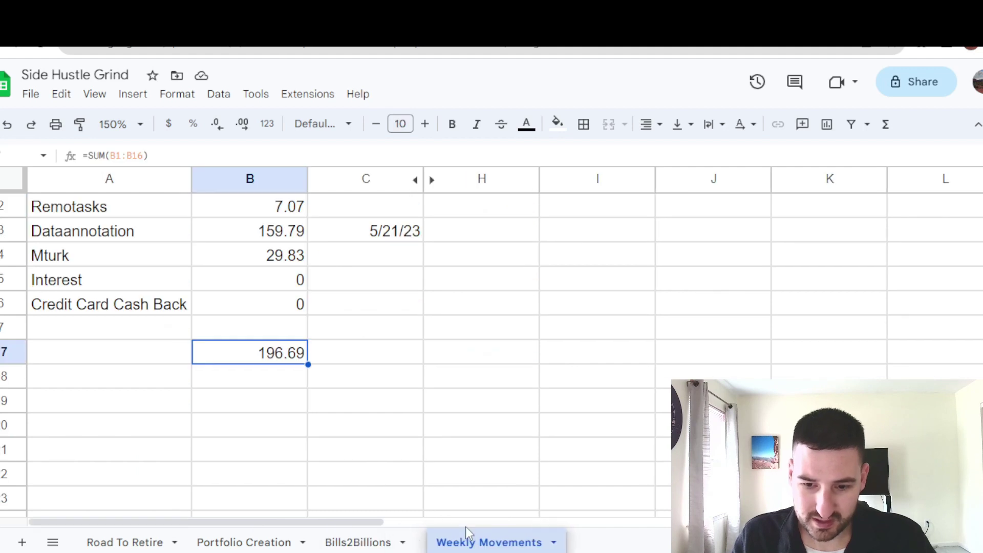
left_click(360, 542)
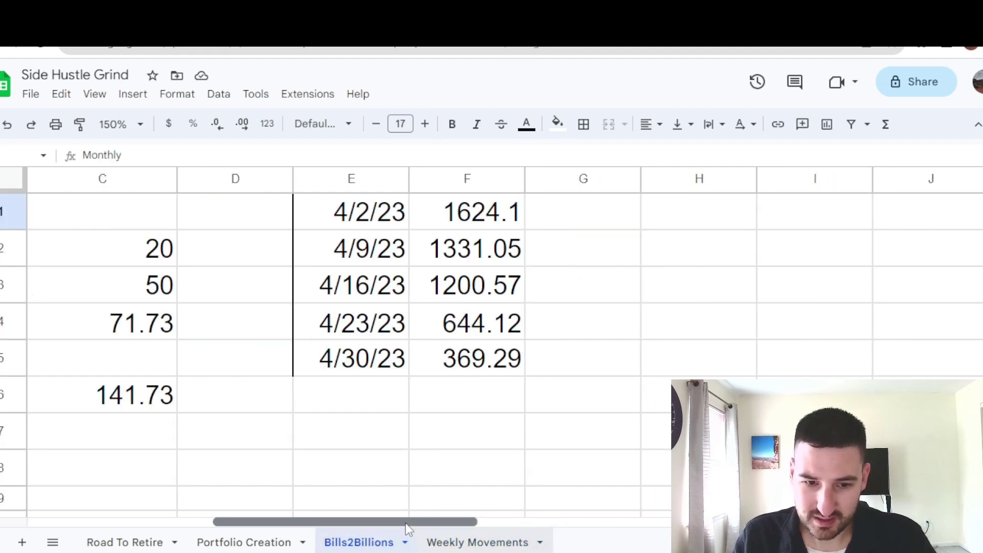
left_click_drag(406, 524, 370, 523)
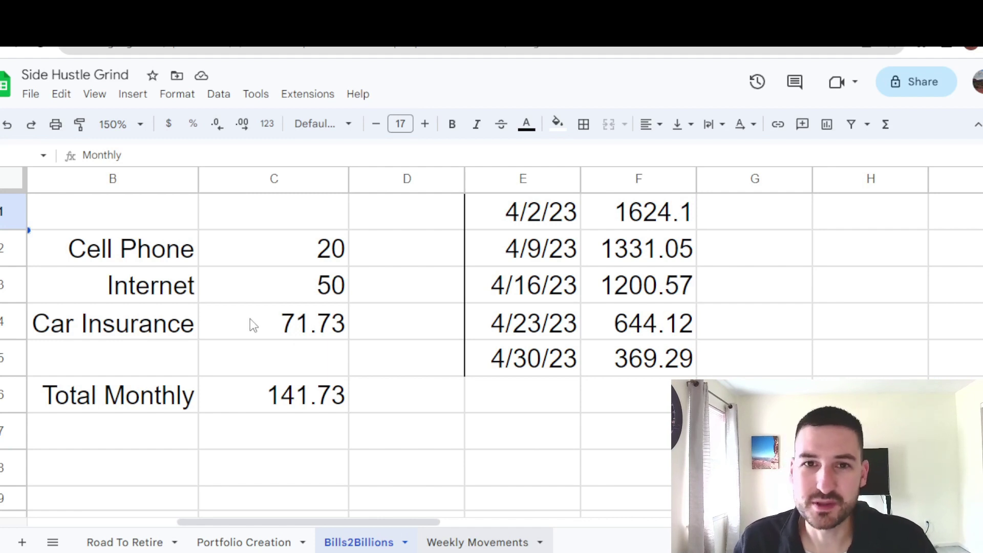
left_click(294, 327)
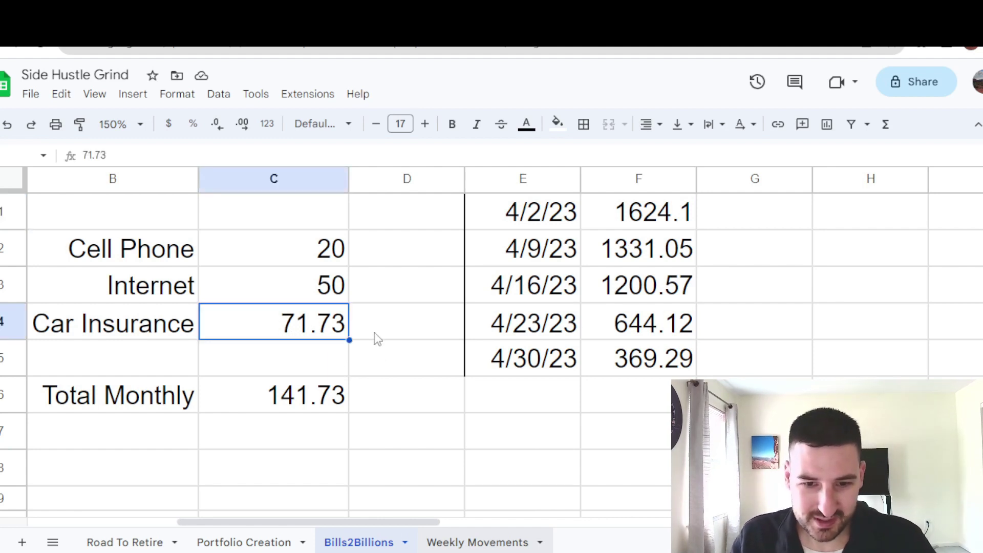
left_click(274, 407)
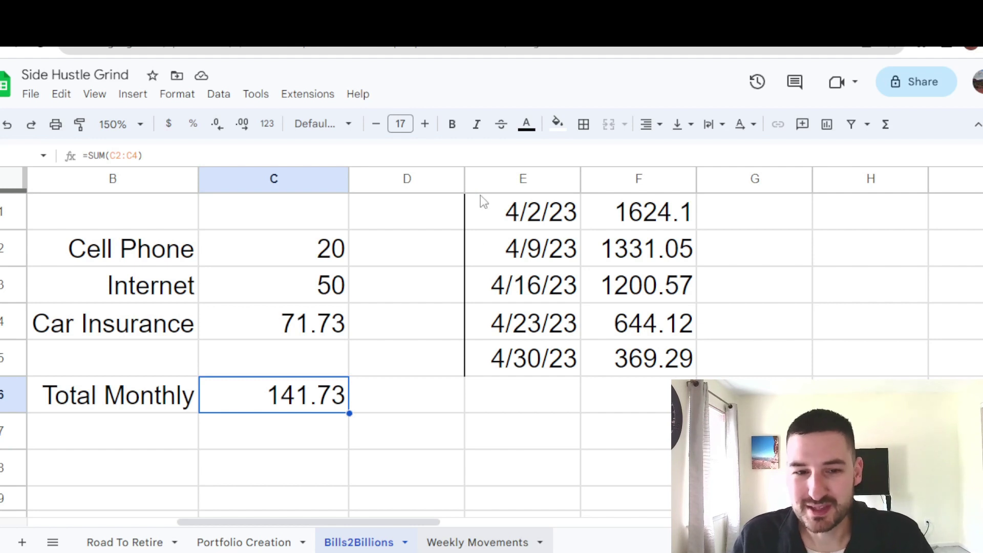
mouse_move(523, 178)
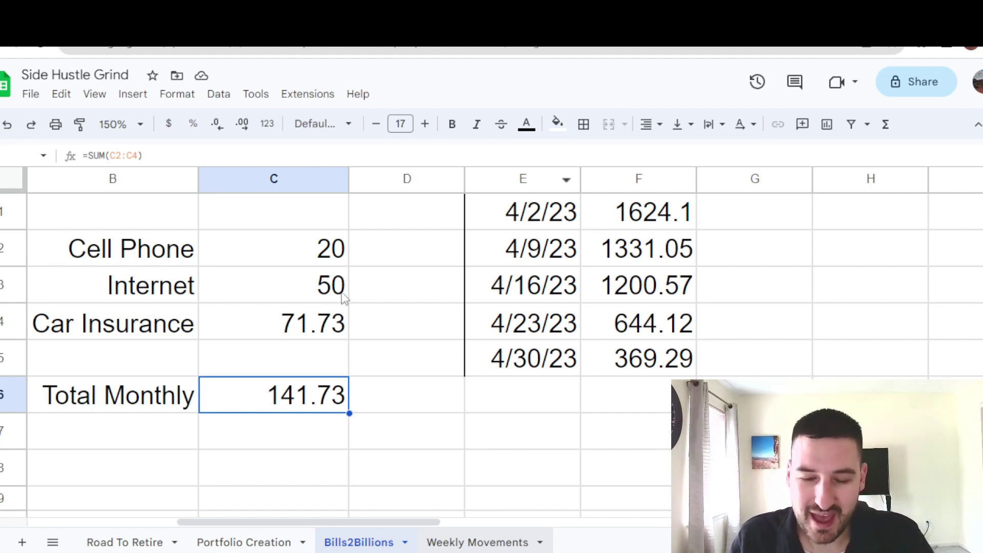
left_click_drag(314, 251, 306, 284)
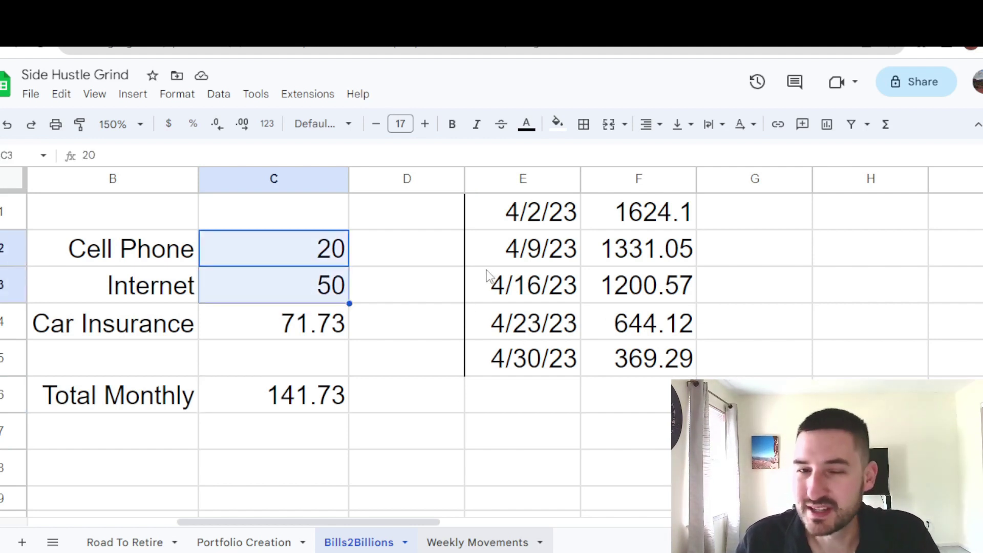